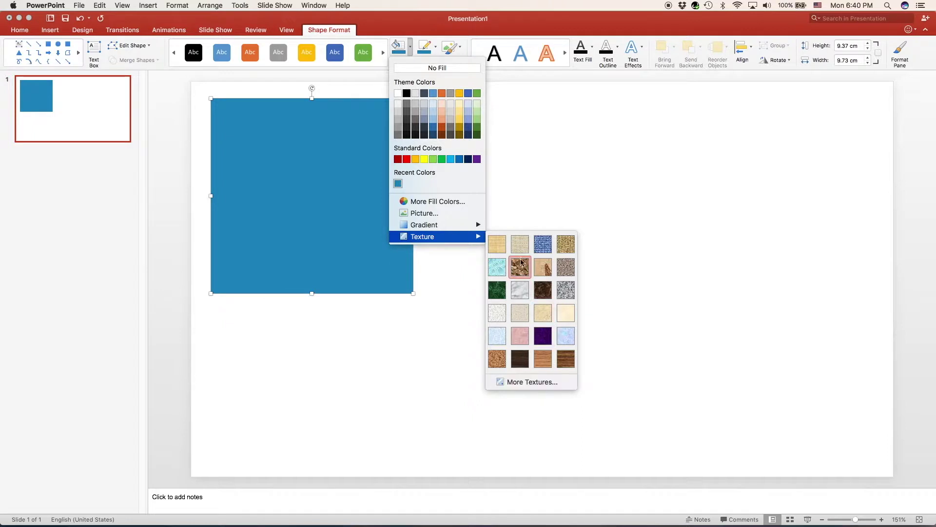
Insert the dog picture on the slide, place it beside the blue square, and copy it.
click(410, 49)
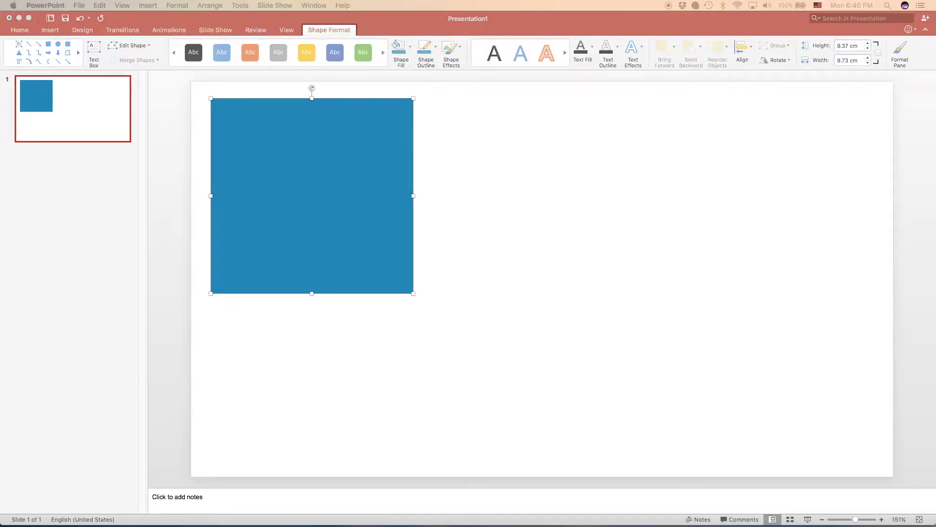
drag(317, 232, 671, 203)
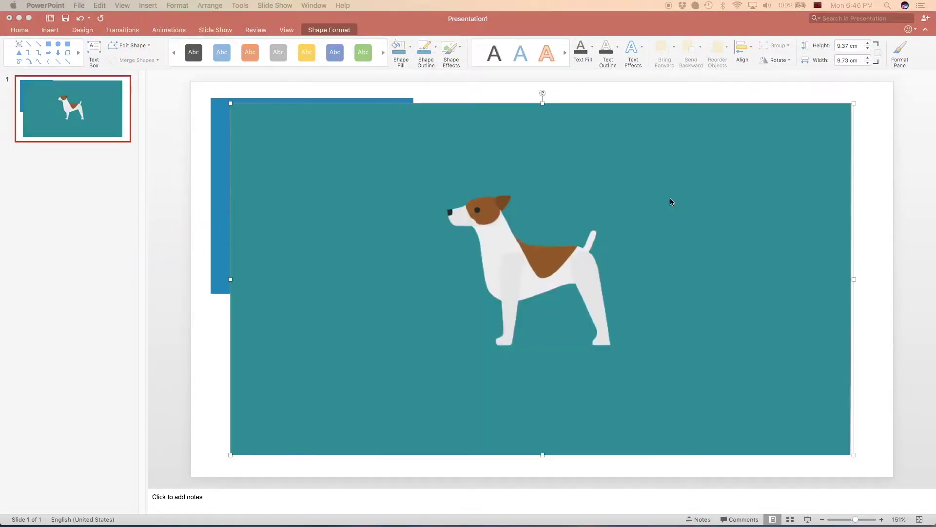
drag(507, 184, 704, 179)
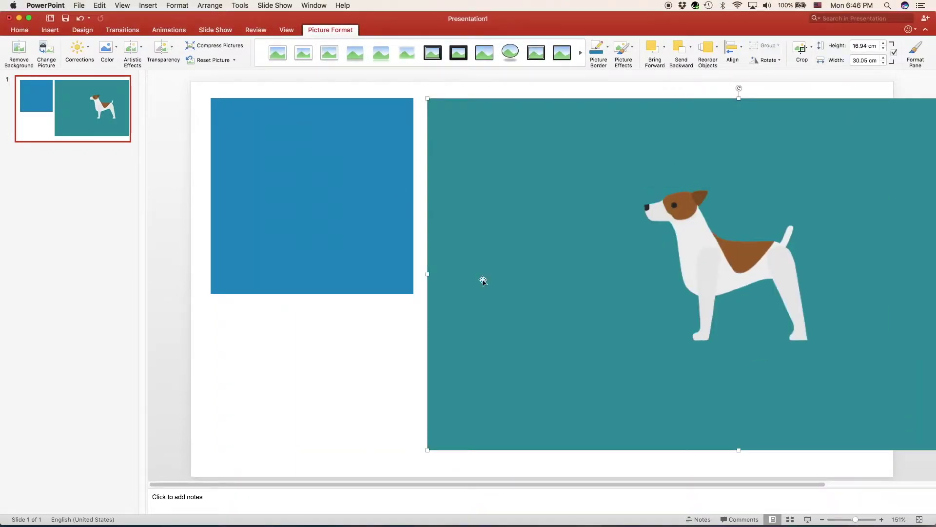
key(super+c)
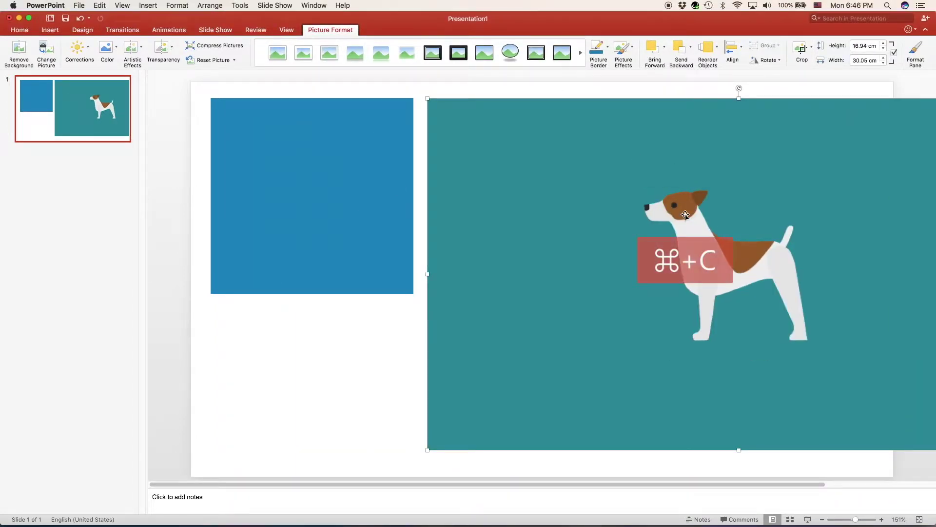
Fill the blue square with the copied dog picture from the clipboard and try rotating the filled shape.
click(356, 217)
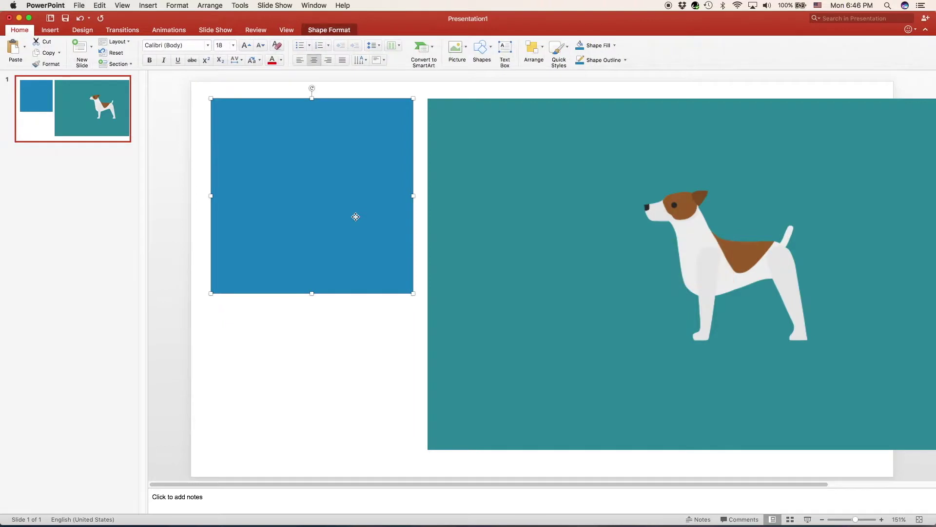
click(333, 30)
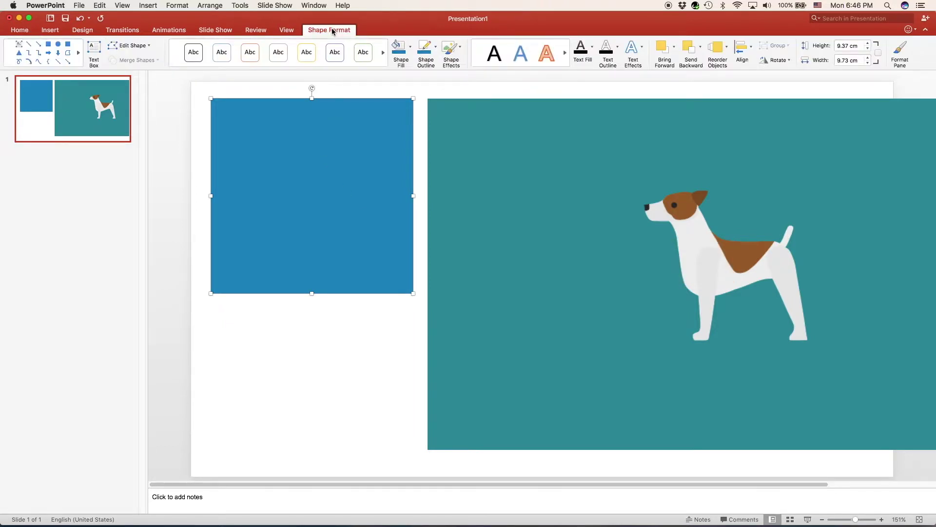
click(410, 47)
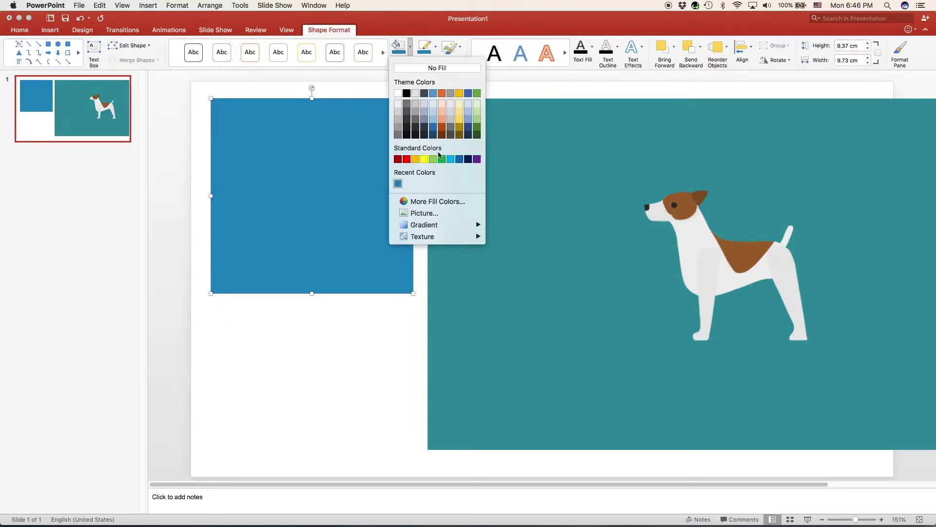
mouse_move(445, 243)
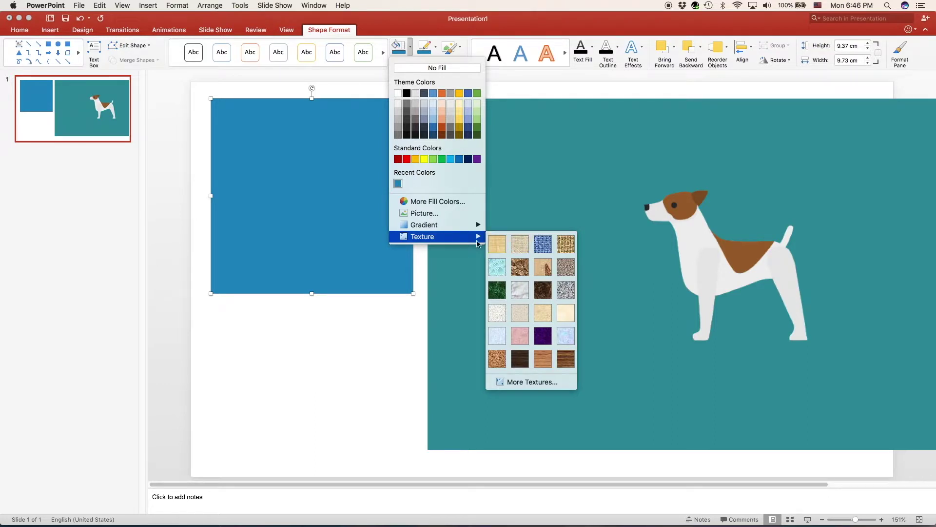
click(547, 383)
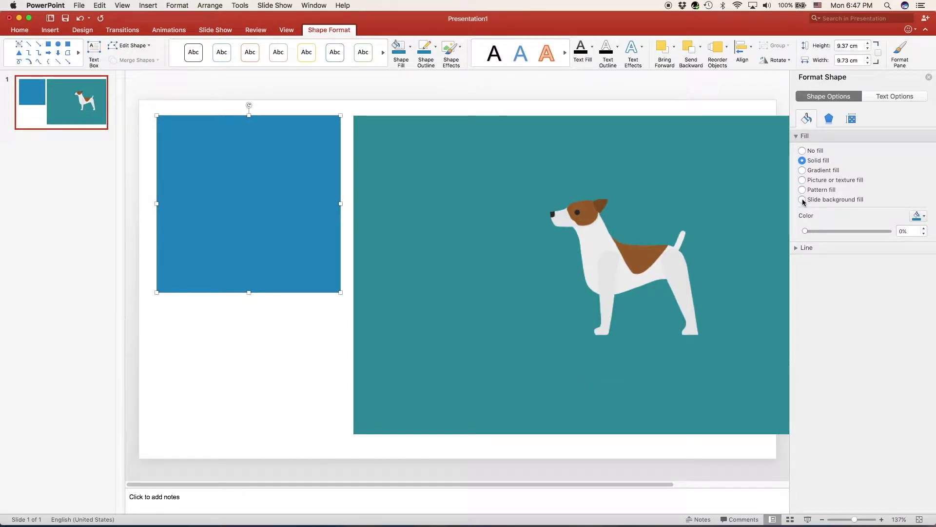
click(802, 180)
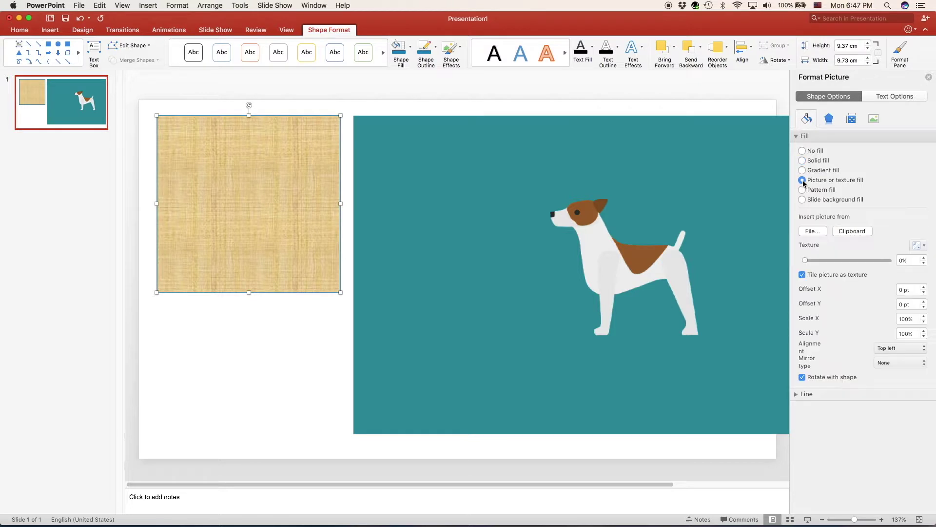
click(852, 231)
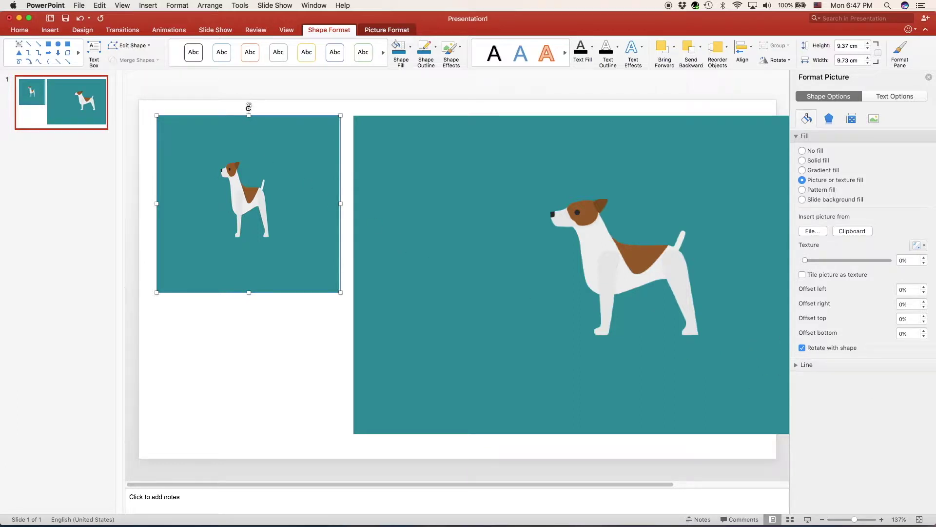
drag(249, 105, 254, 133)
drag(248, 105, 249, 163)
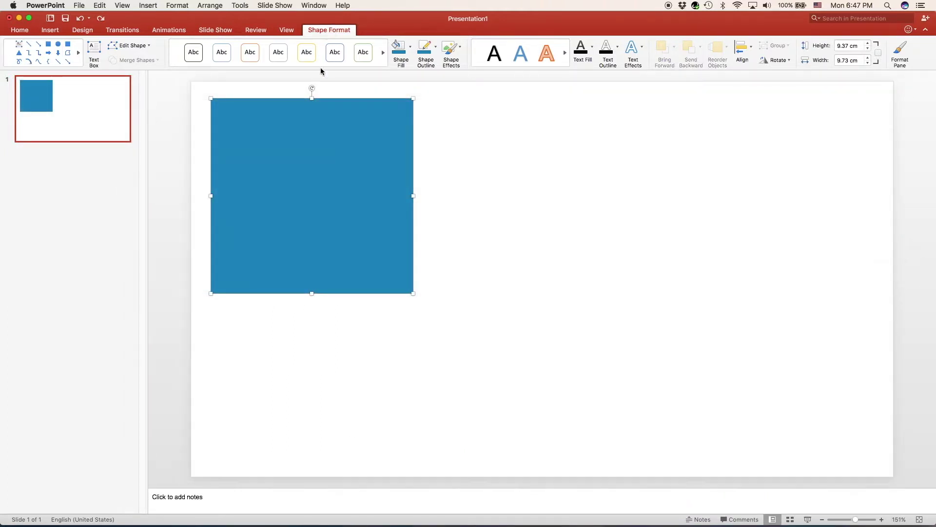
Examine the shadow and reflection effects available for the blue square, including the detailed reflection options.
click(450, 47)
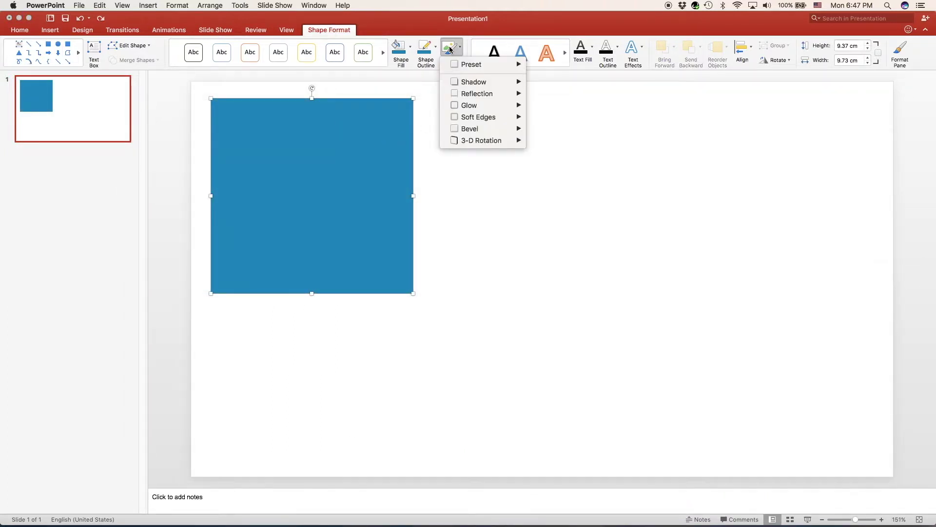
mouse_move(469, 66)
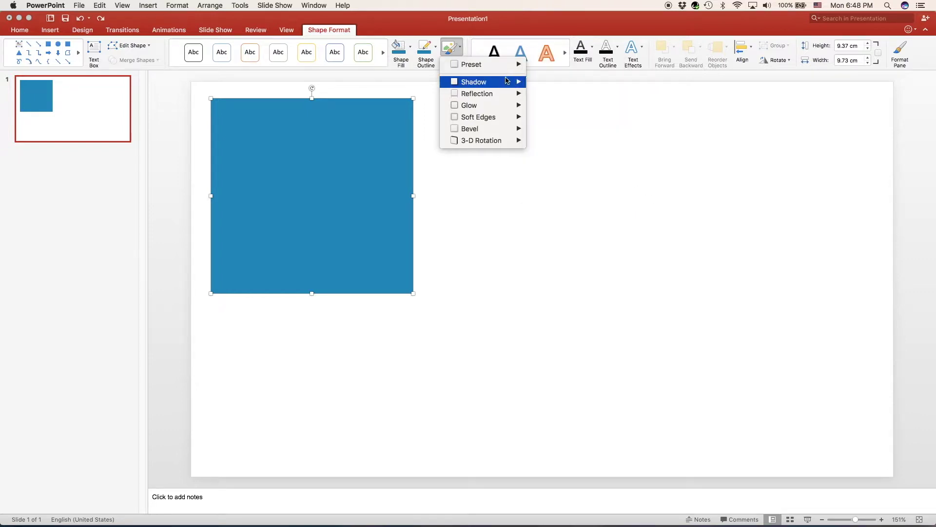
mouse_move(454, 84)
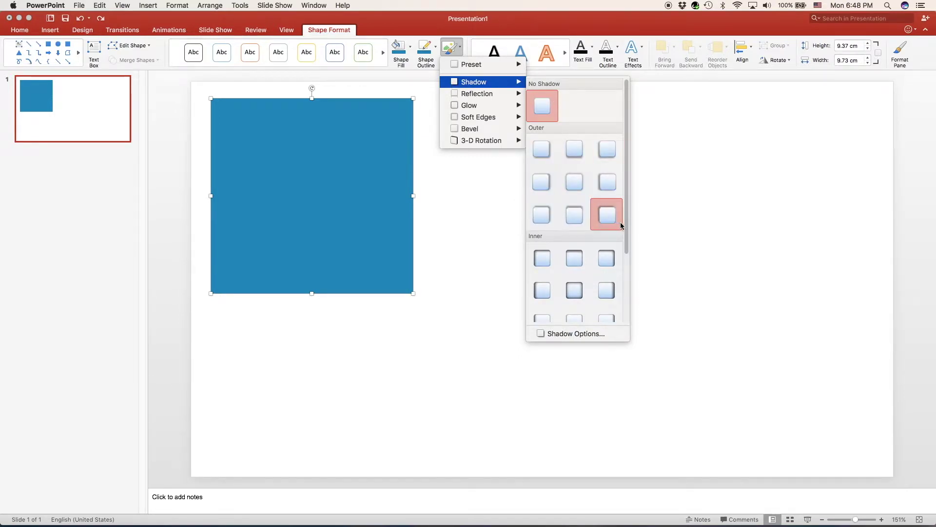
scroll(620, 222, down, 5)
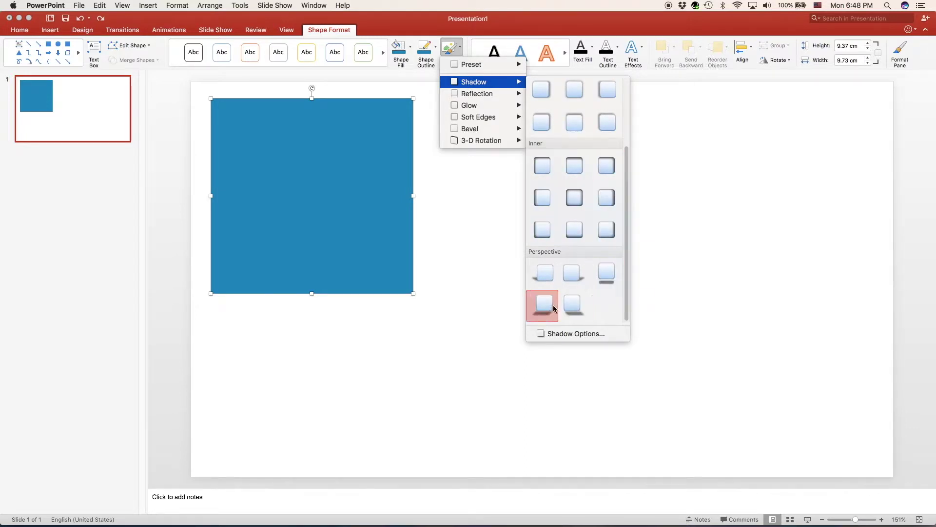
mouse_move(509, 94)
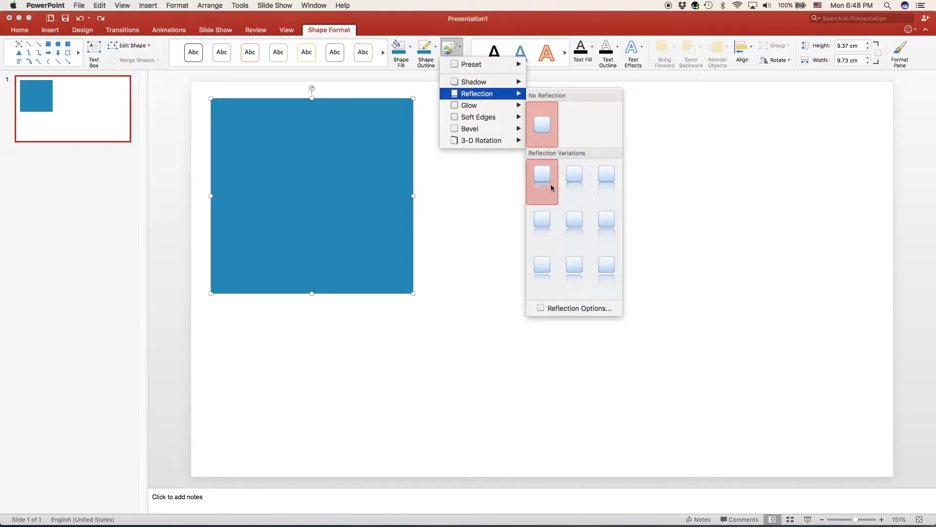
click(578, 308)
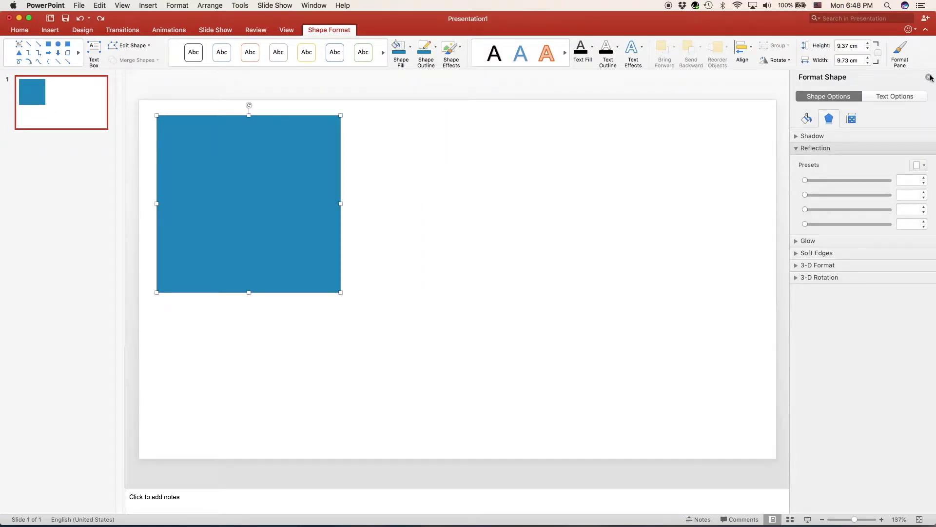
click(928, 77)
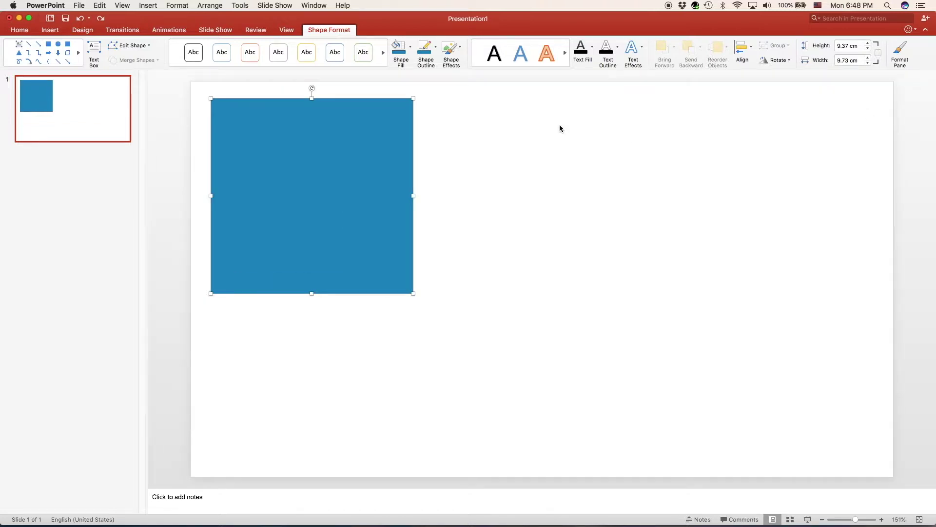
Apply a 50 pt soft edges effect to the blue square.
click(450, 45)
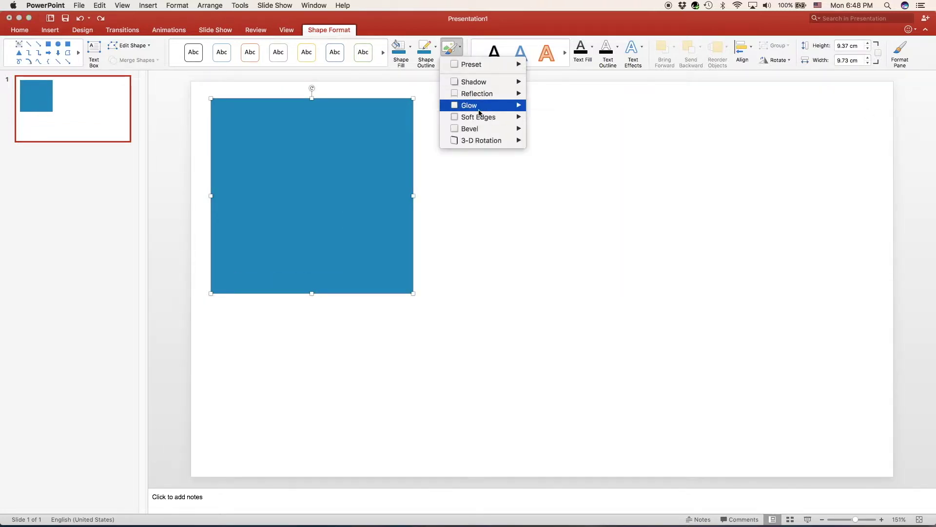
mouse_move(480, 113)
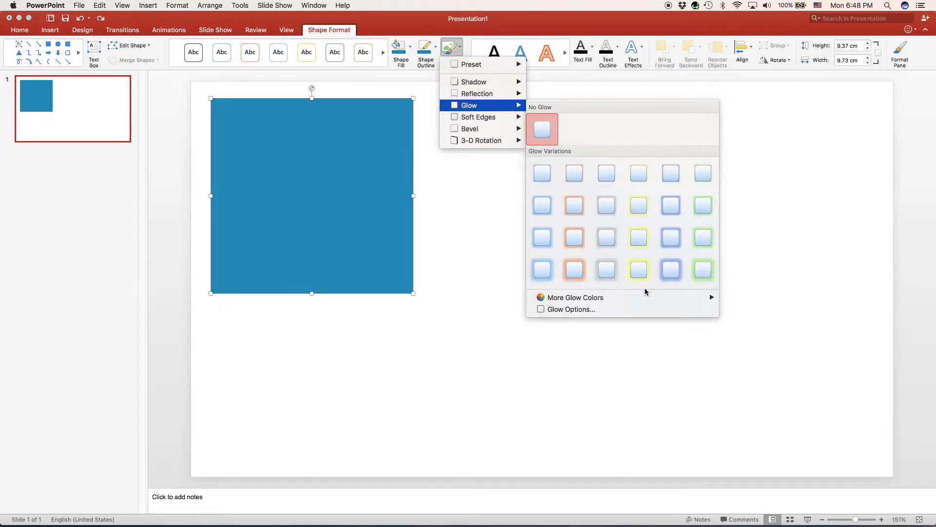
mouse_move(647, 299)
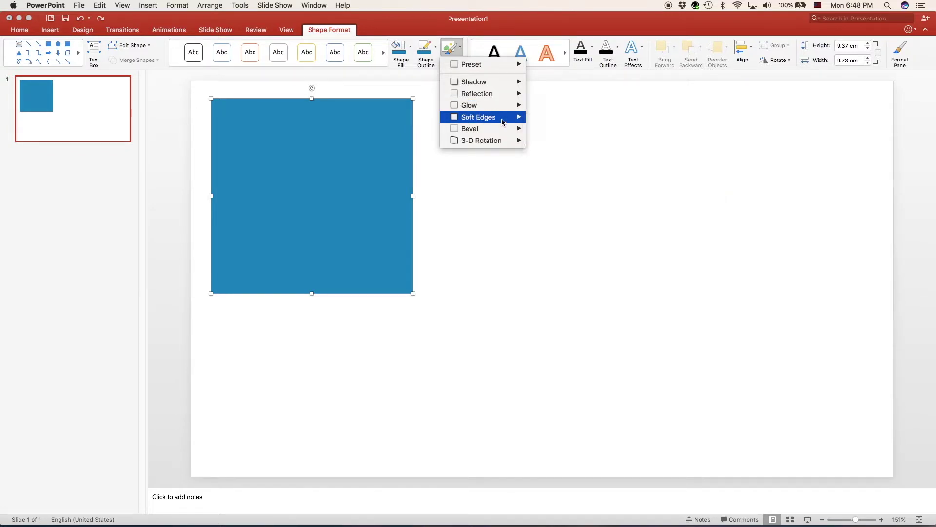
mouse_move(503, 124)
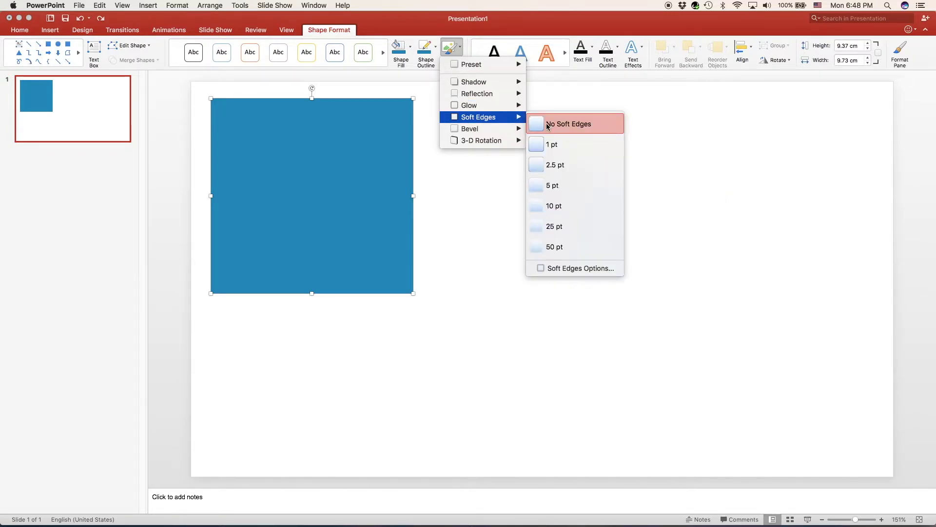
click(565, 248)
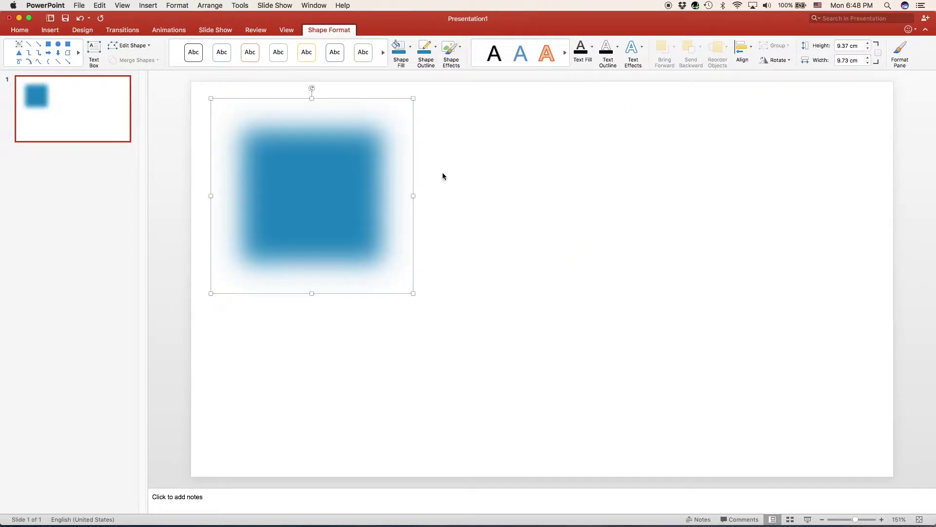
Set the blue square's soft edges to 1 pt.
click(460, 49)
mouse_move(483, 130)
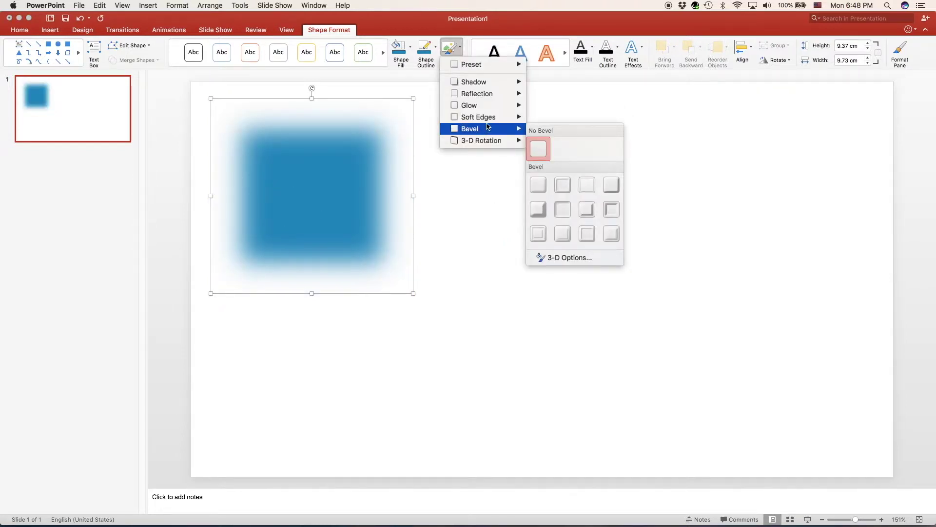
click(569, 145)
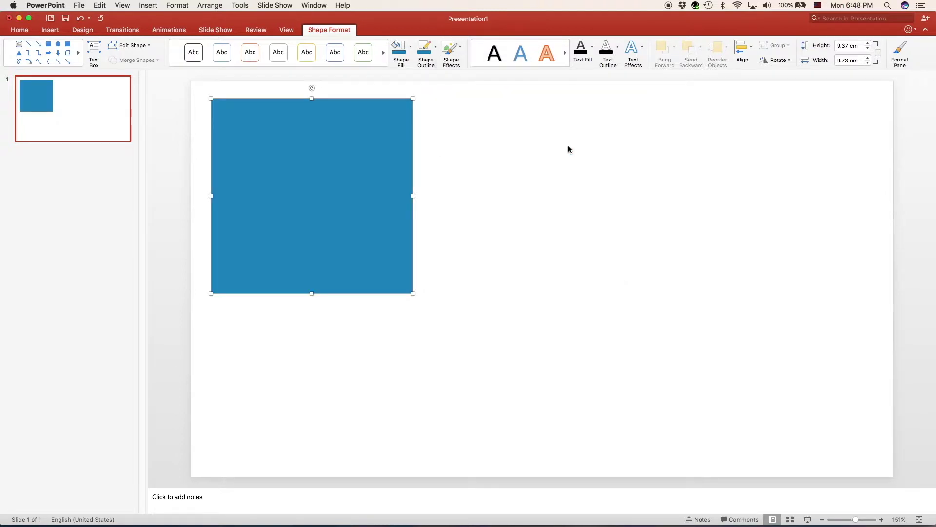
Remove the soft edges from the blue square with the No Soft Edges option.
click(464, 169)
click(338, 165)
click(455, 55)
mouse_move(483, 117)
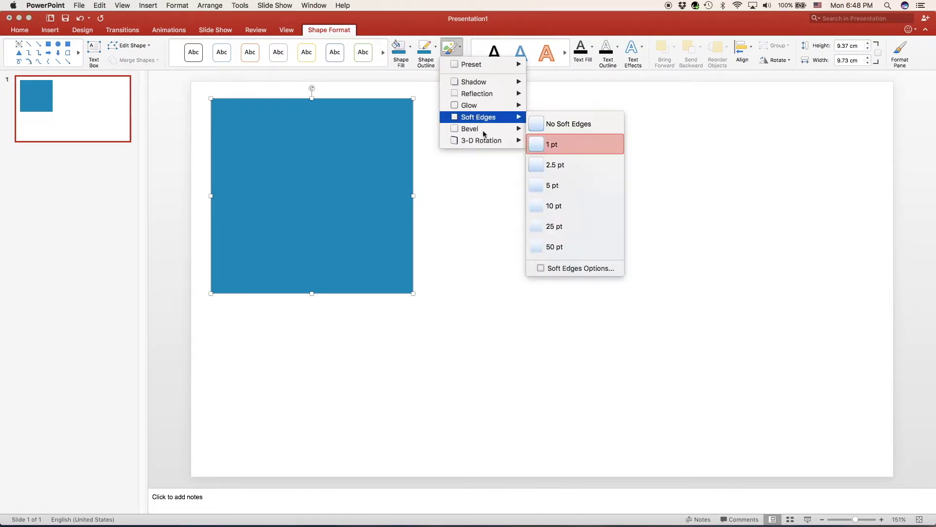
click(568, 122)
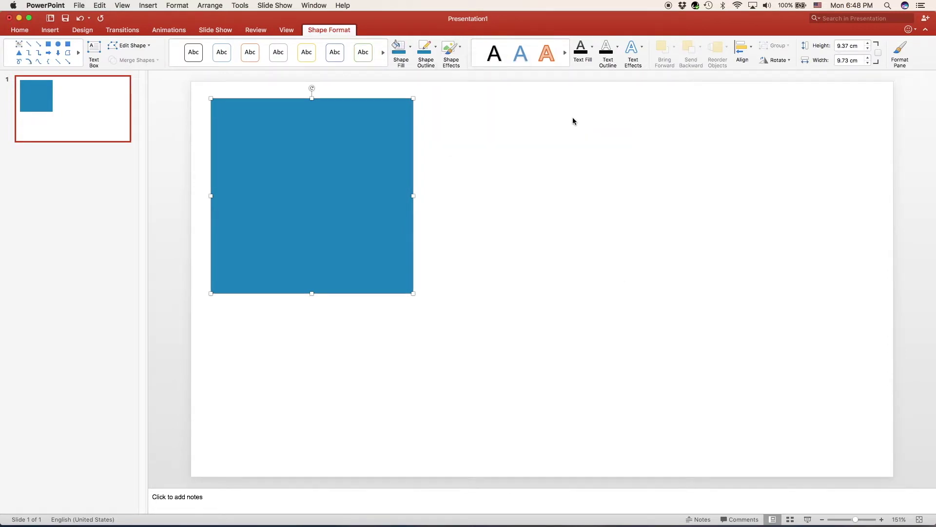
Apply the first bevel preset in the gallery's second row to the blue square and deselect the shape.
click(452, 50)
mouse_move(491, 132)
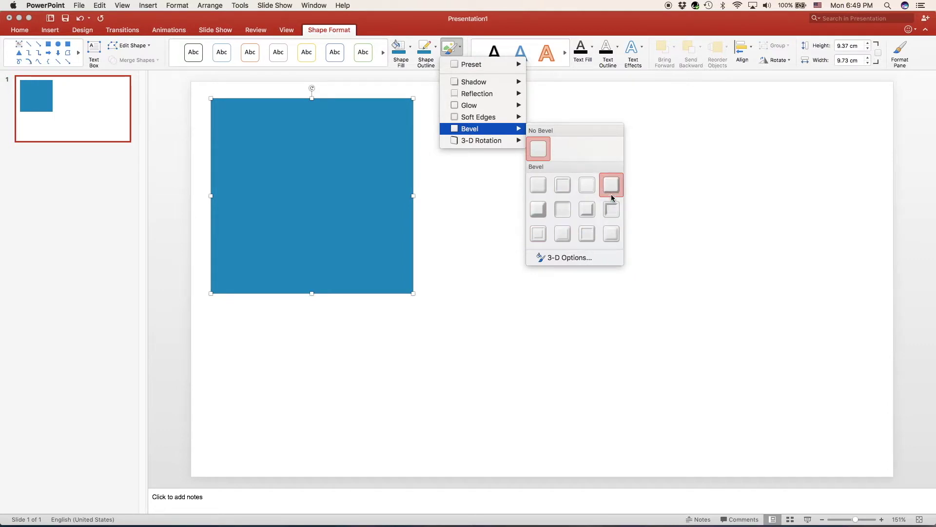
click(545, 210)
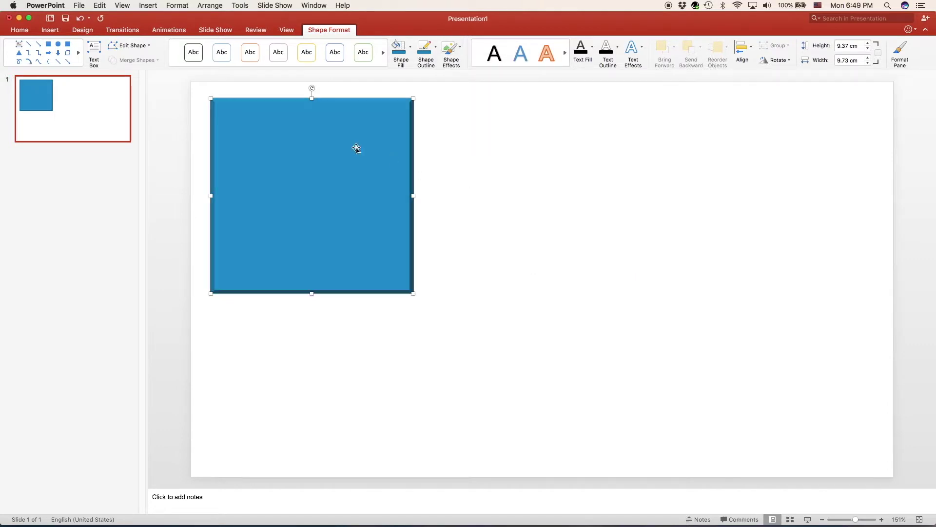
click(449, 214)
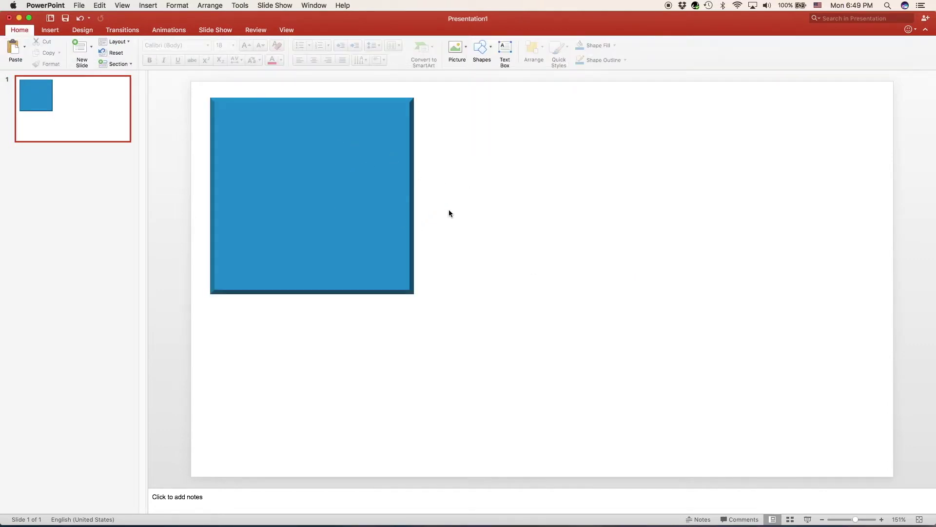
Change the blue square's bevel to the second preset in the gallery's third row.
click(351, 200)
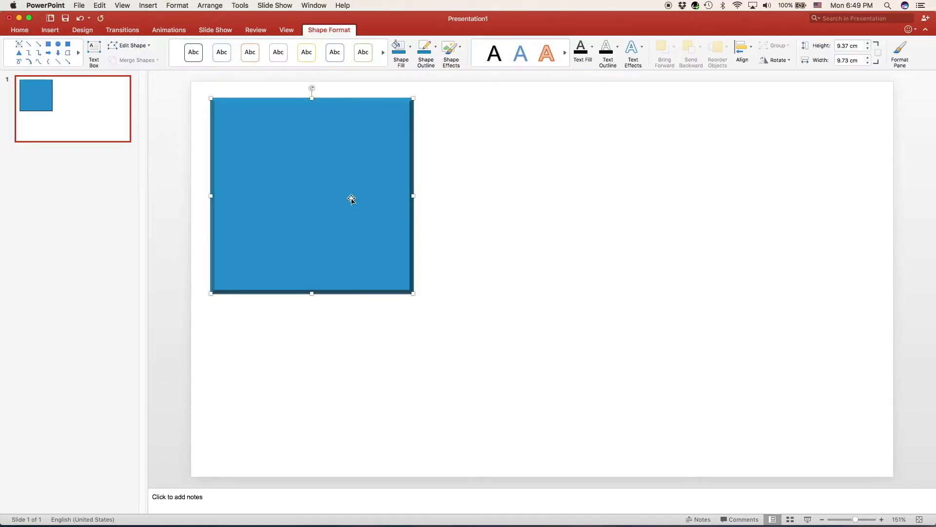
click(452, 51)
mouse_move(466, 131)
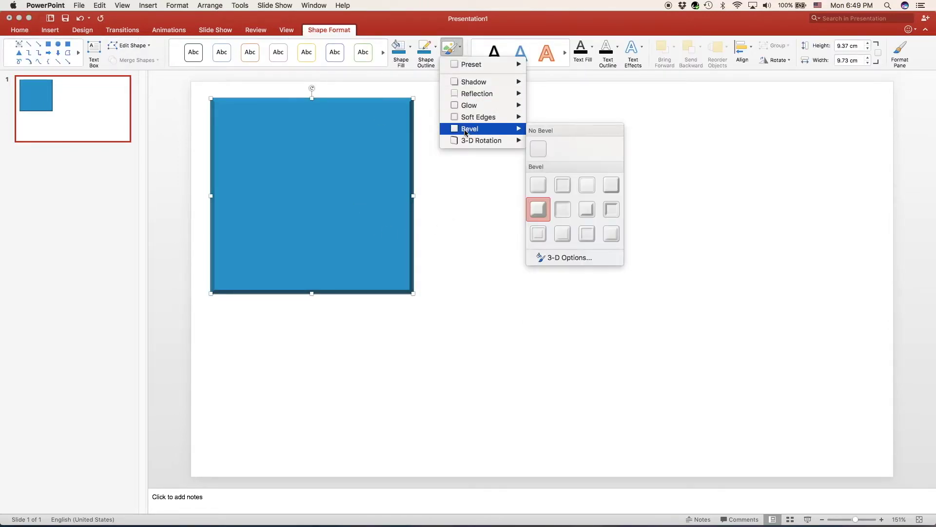
click(562, 233)
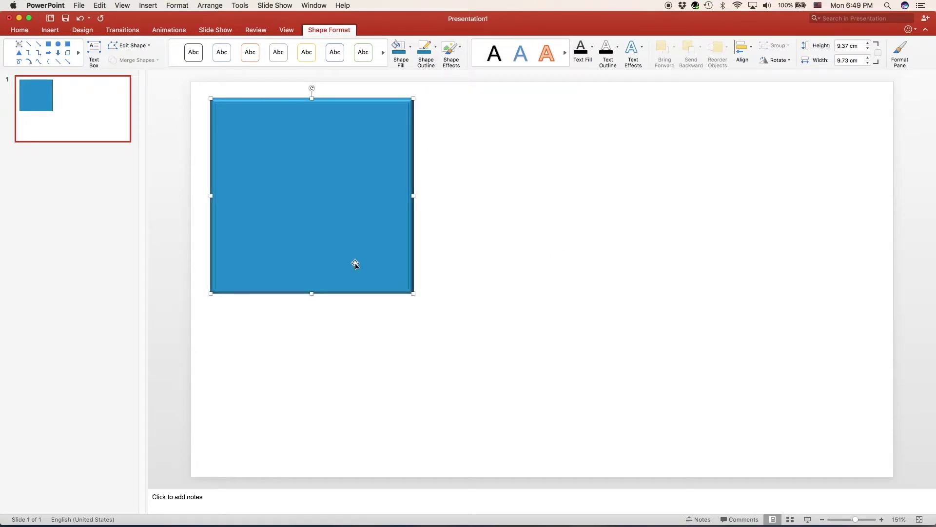
Change the blue square's bevel to the first preset in the gallery's first row.
click(457, 49)
mouse_move(466, 130)
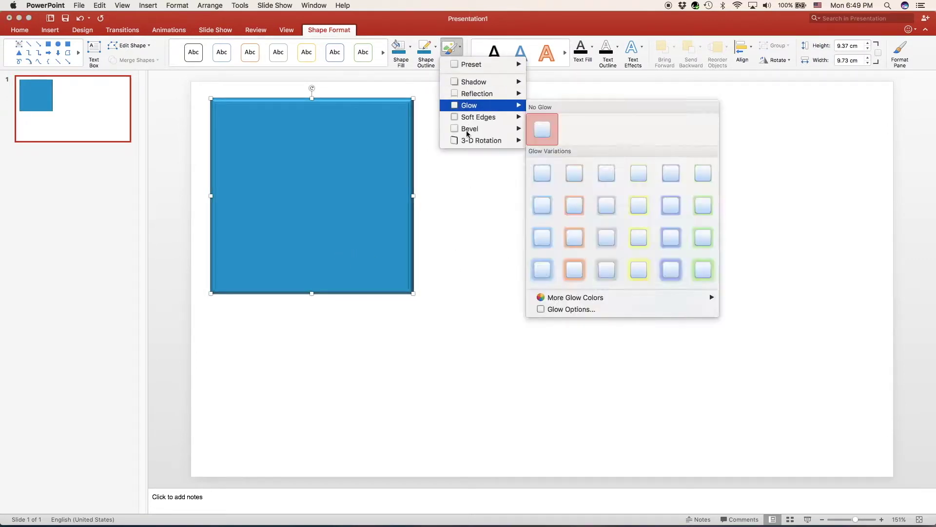
click(536, 188)
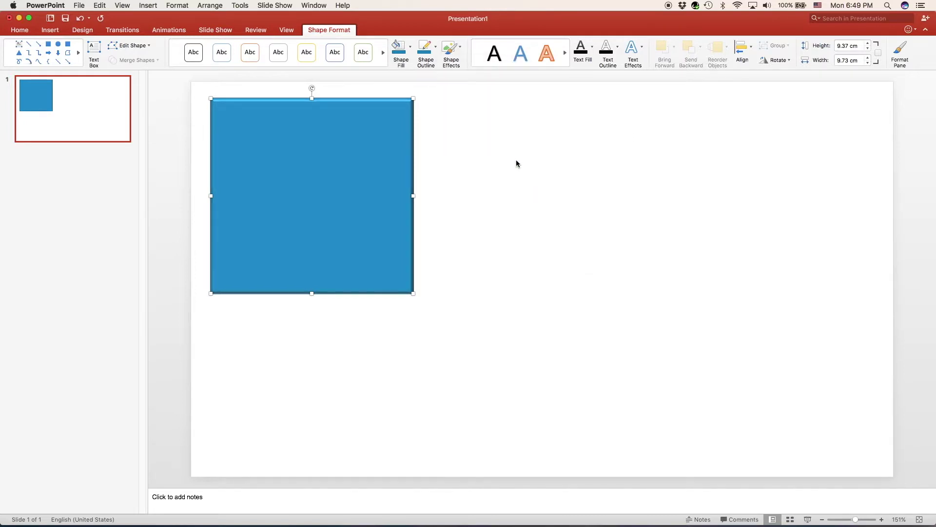
Remove the bevel from the blue square with the No Bevel option.
click(453, 50)
mouse_move(488, 129)
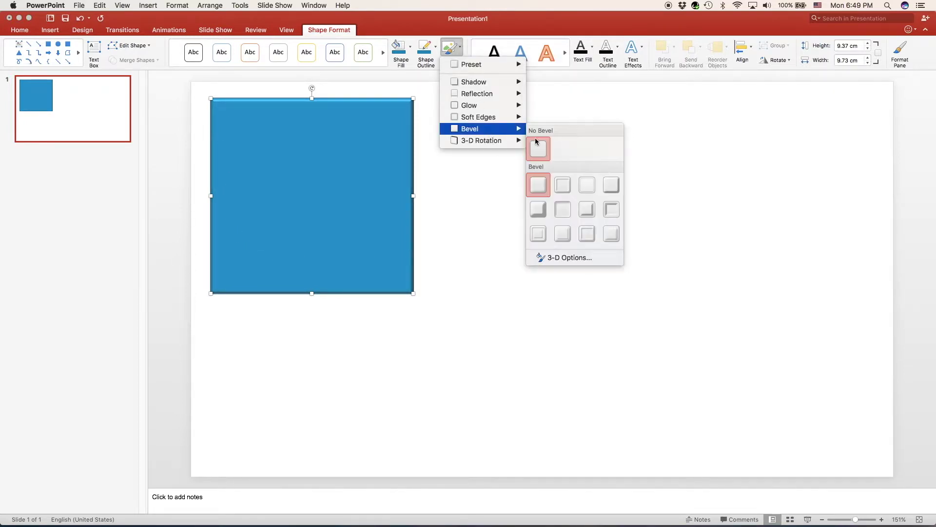
click(537, 141)
Apply the third Parallel 3-D rotation preset in the second row to the blue square, and remove it with No Rotation.
click(451, 48)
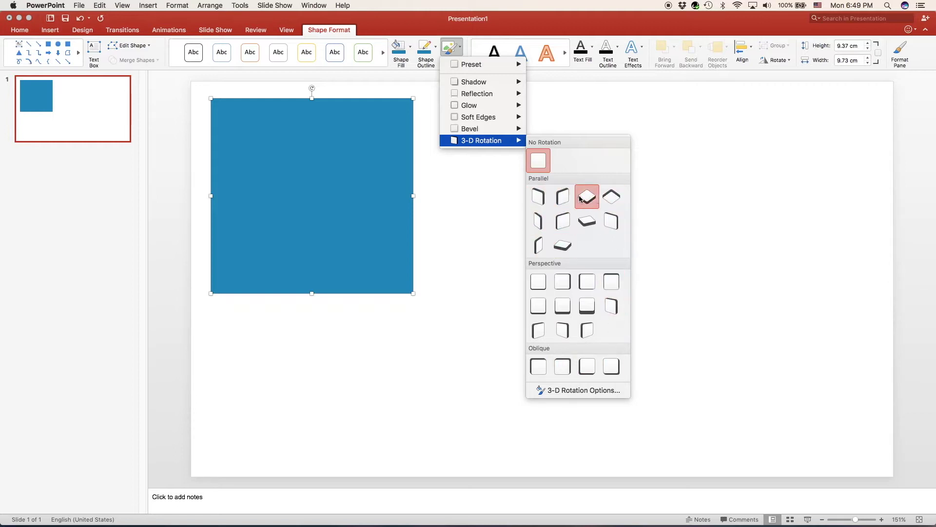
click(588, 220)
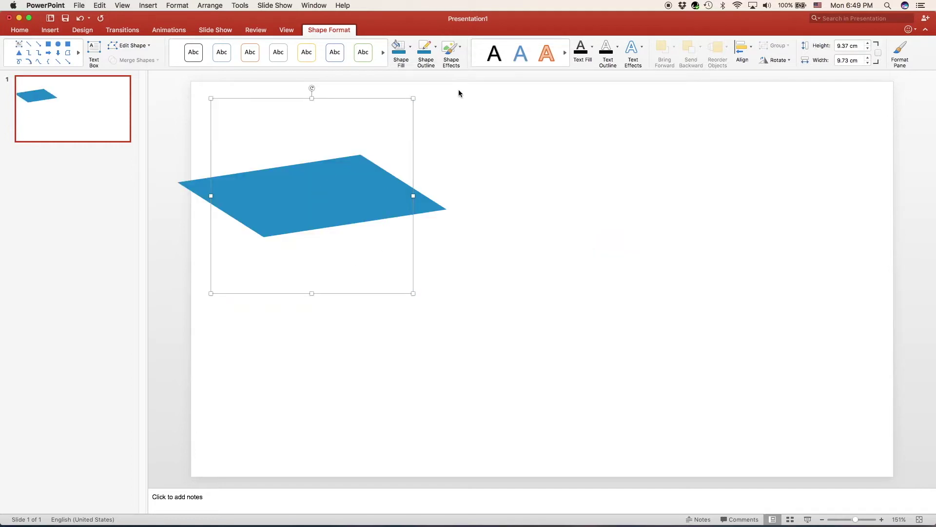
click(457, 49)
mouse_move(464, 64)
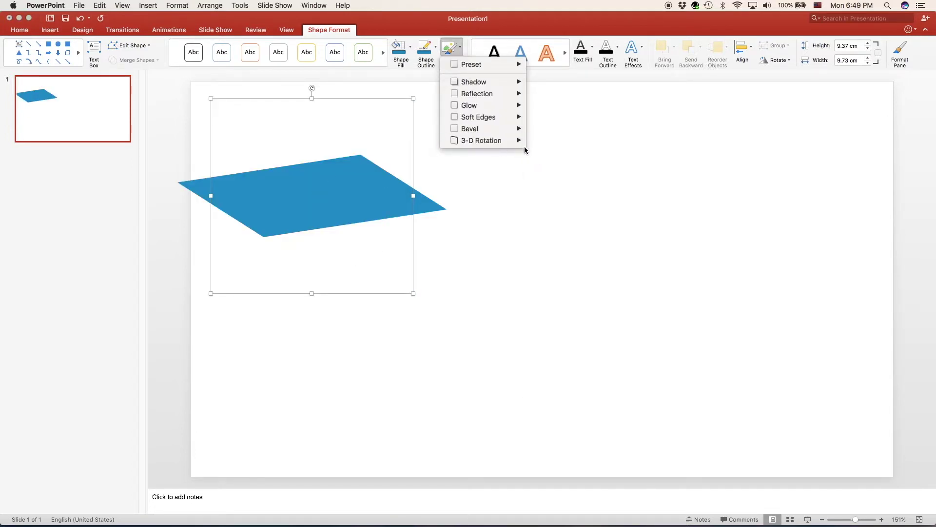
click(537, 159)
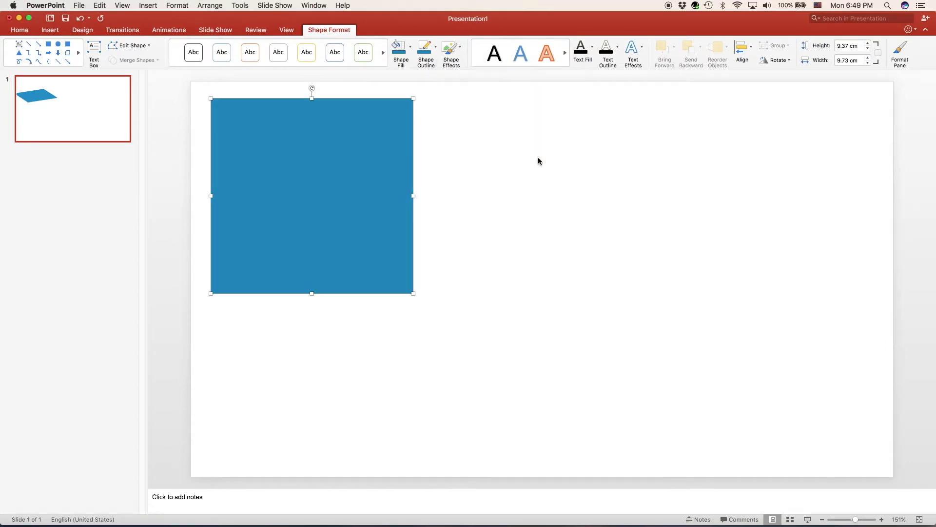
click(452, 50)
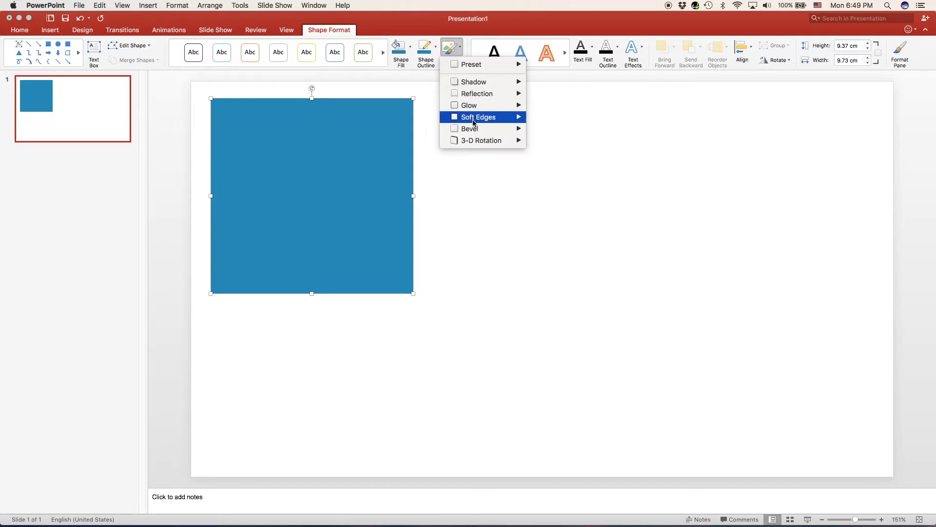
mouse_move(488, 140)
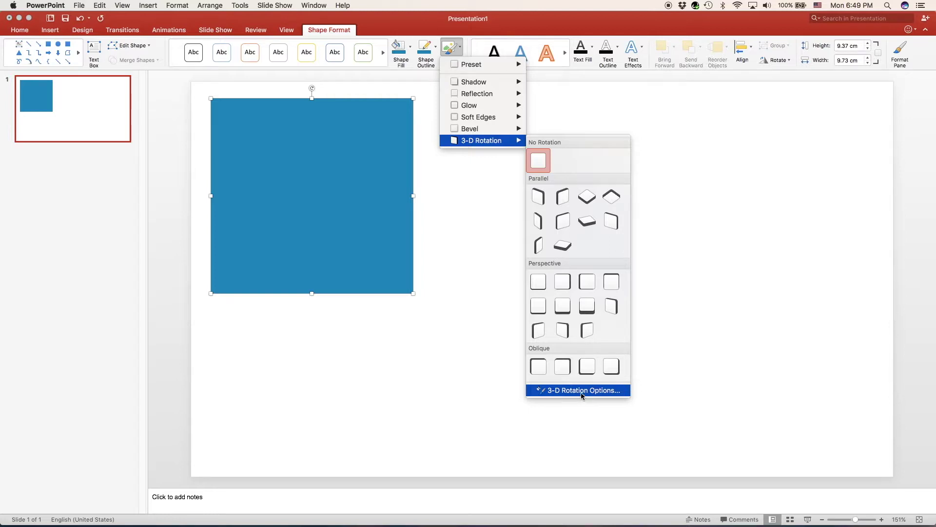
click(446, 51)
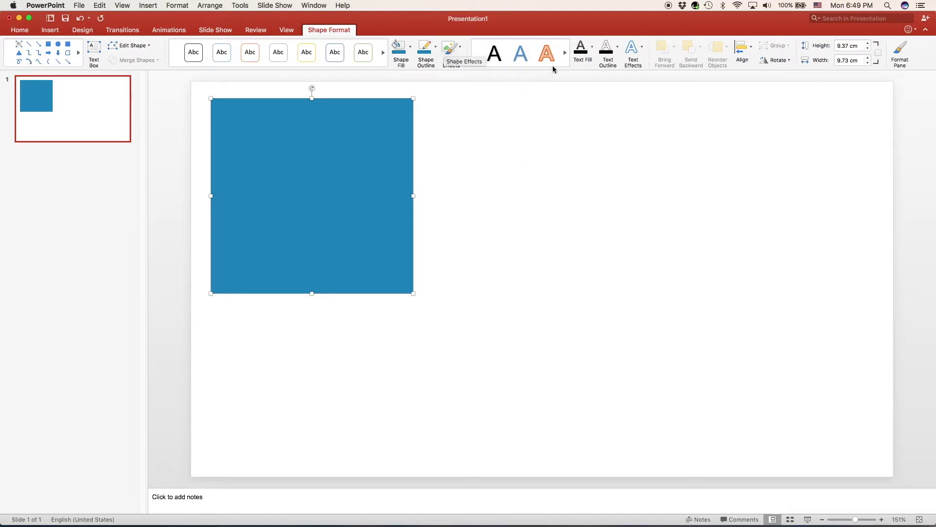
click(529, 69)
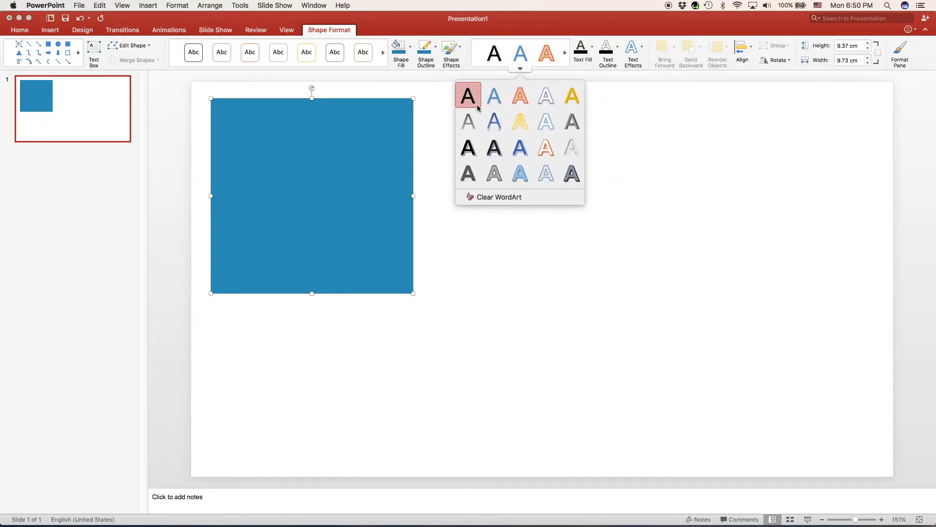
click(519, 68)
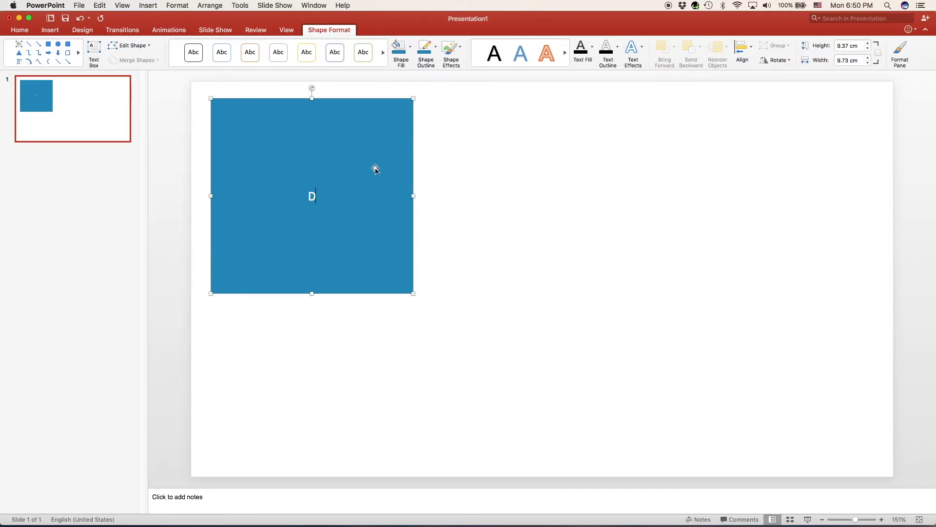
Enter the text DesignDevelop in the blue square and format it with a white fill and a black outline.
text(esignDevelop)
drag(272, 196, 370, 200)
click(592, 46)
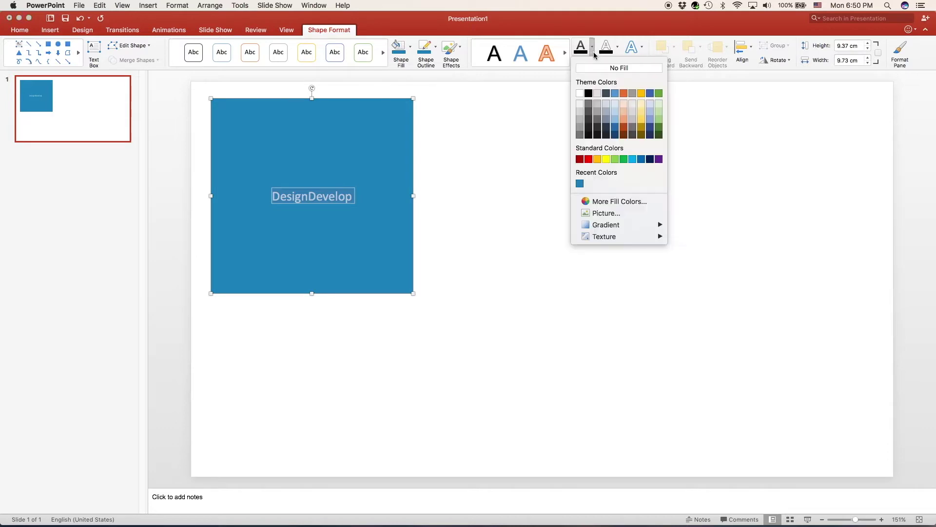
click(580, 93)
click(606, 47)
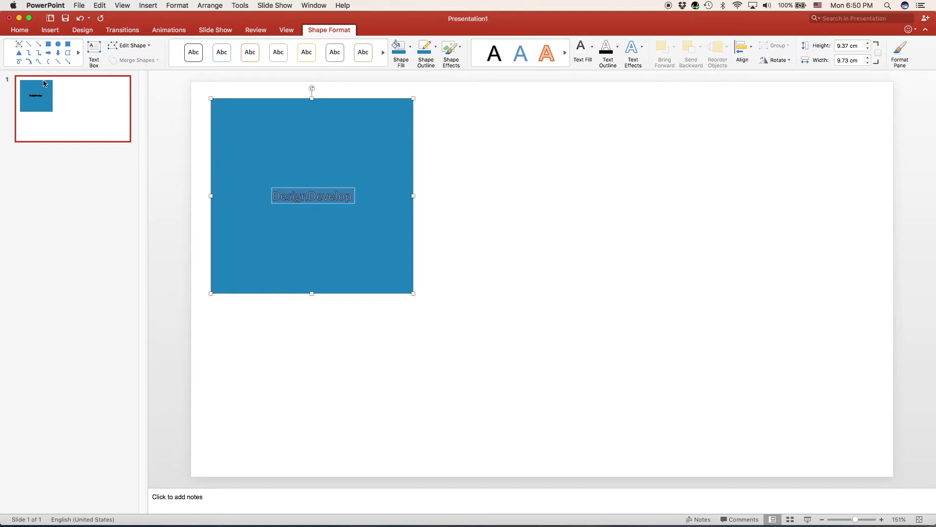
click(20, 31)
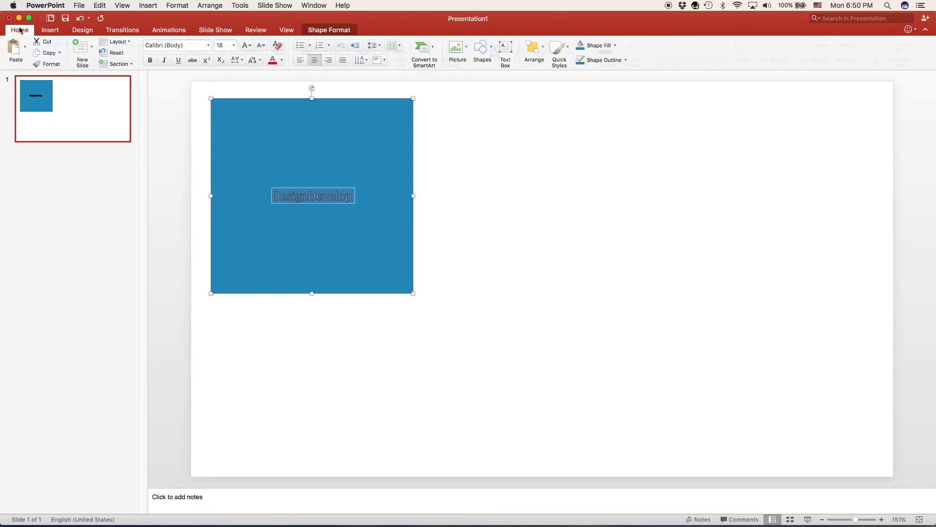
click(145, 59)
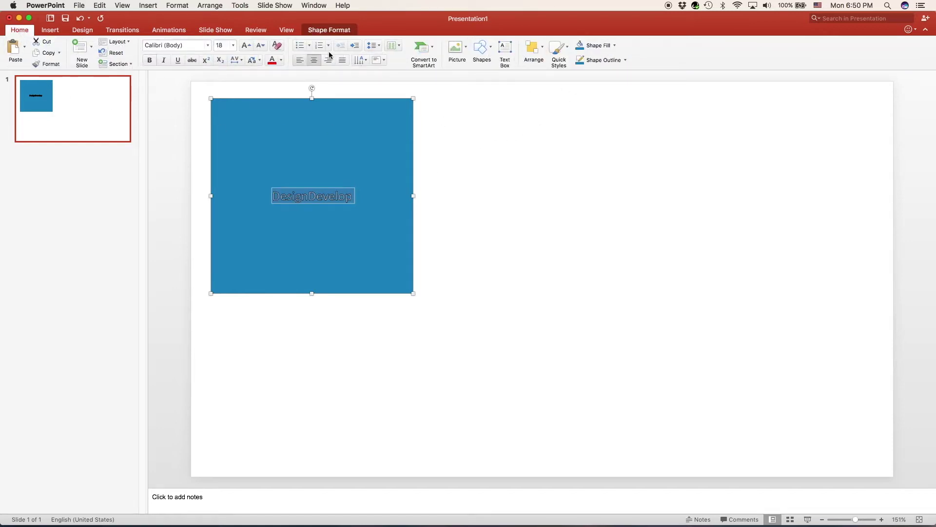
click(329, 30)
Open the text outline options for the DesignDevelop text in the blue square.
click(618, 46)
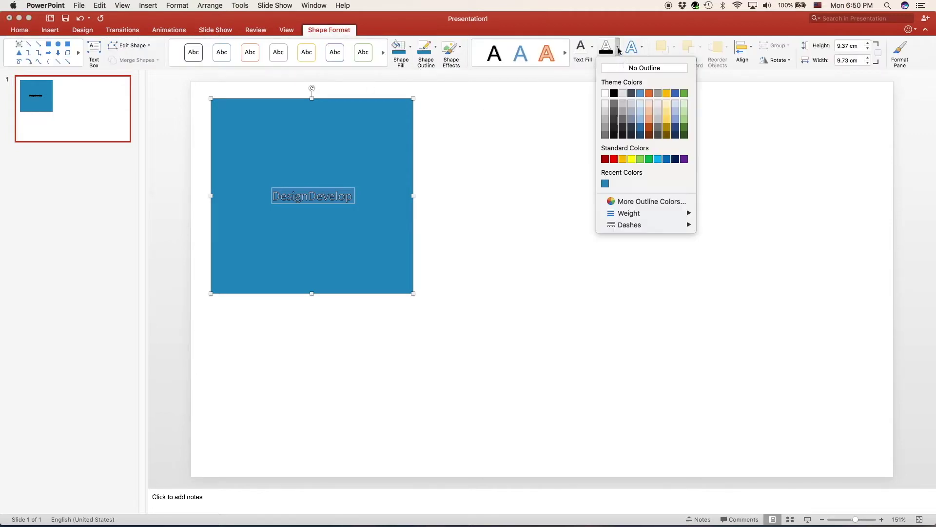